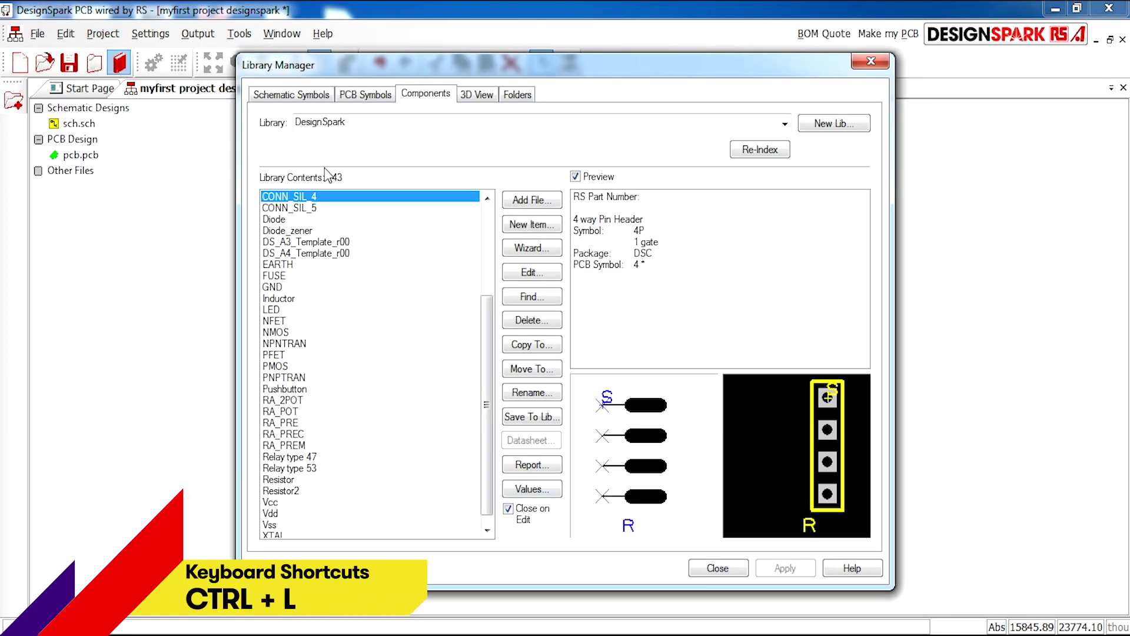
- Examine the DS_A4_Template_r00 component and the existing schematic symbol, PCB symbol and component libraries
{"action": "left_click", "coordinate": [312, 253]}
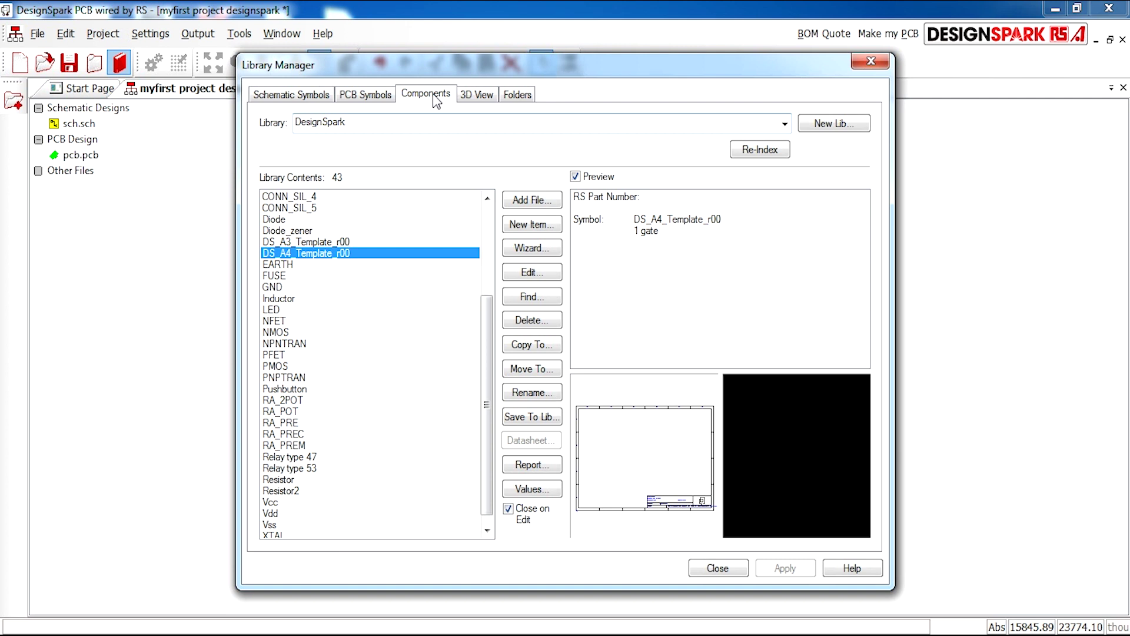
{"action": "left_click", "coordinate": [294, 98]}
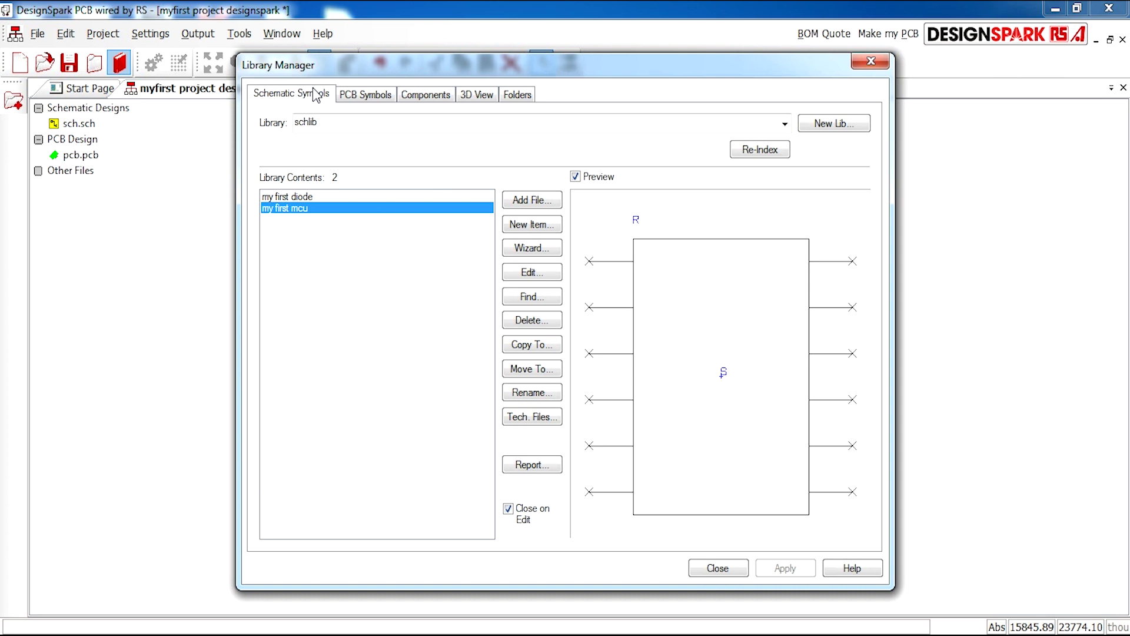
{"action": "left_click", "coordinate": [360, 97]}
{"action": "left_click", "coordinate": [428, 97]}
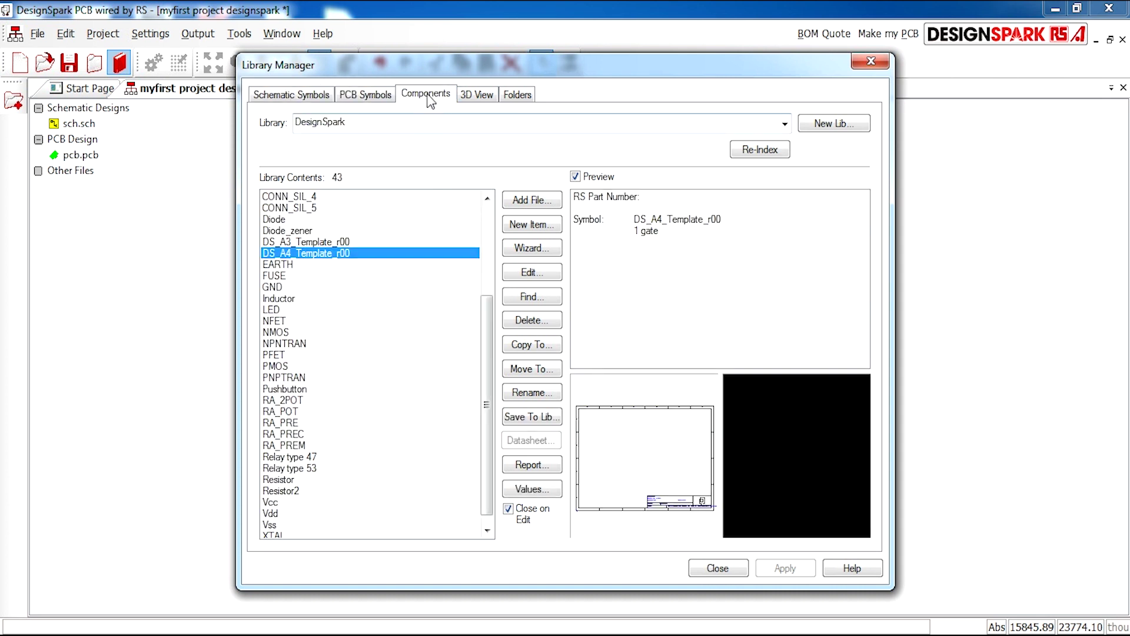
{"action": "left_click", "coordinate": [300, 99]}
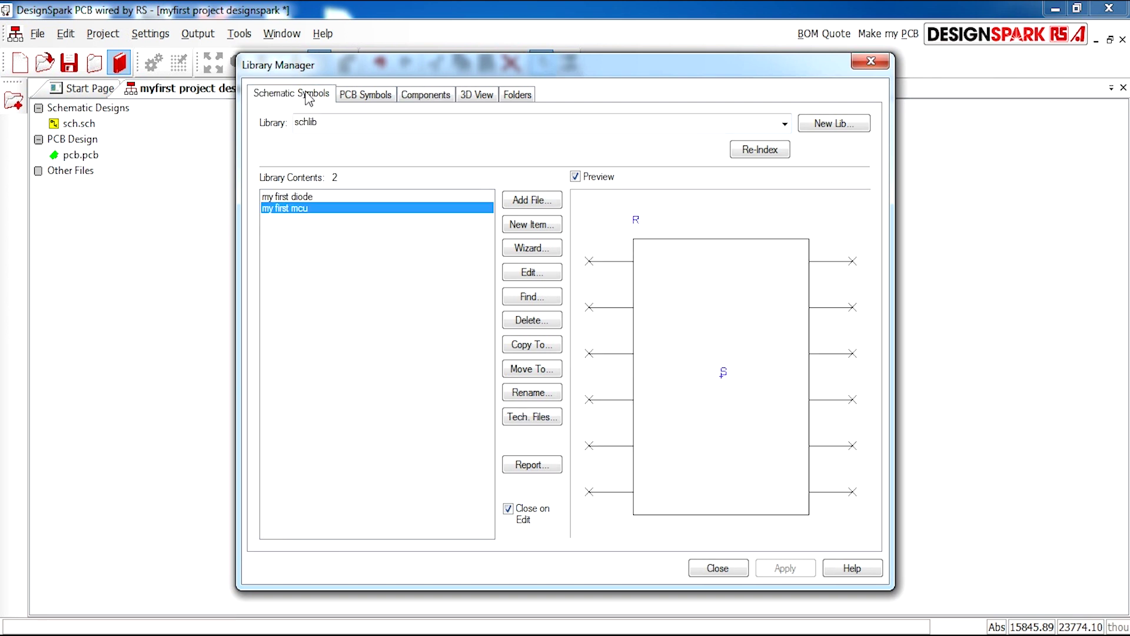
{"action": "left_click", "coordinate": [359, 99]}
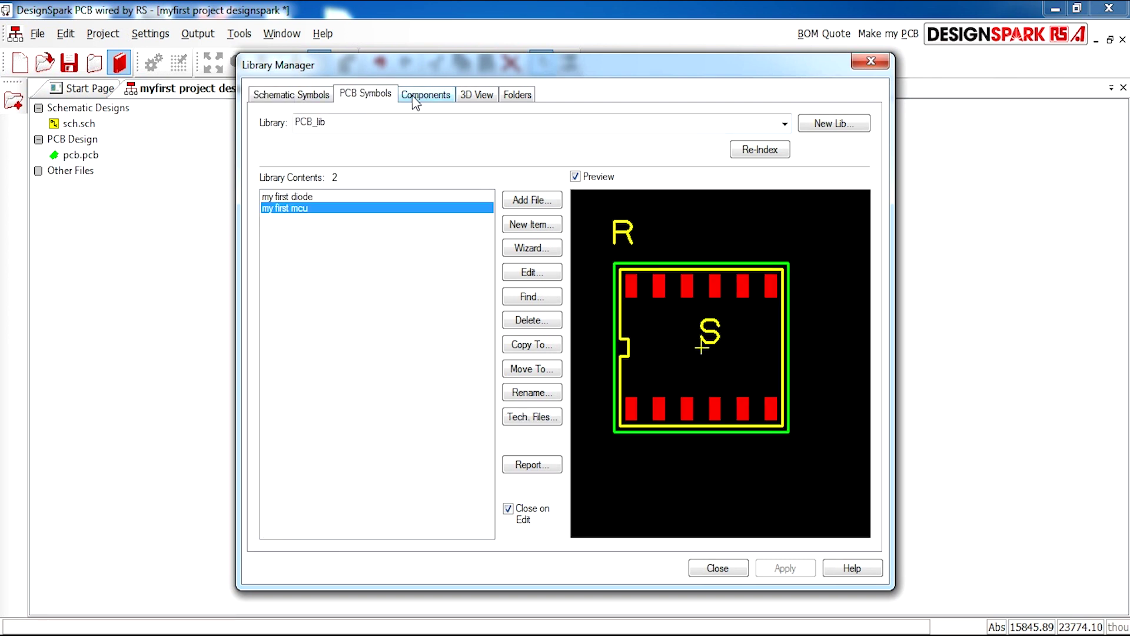
{"action": "left_click", "coordinate": [426, 101]}
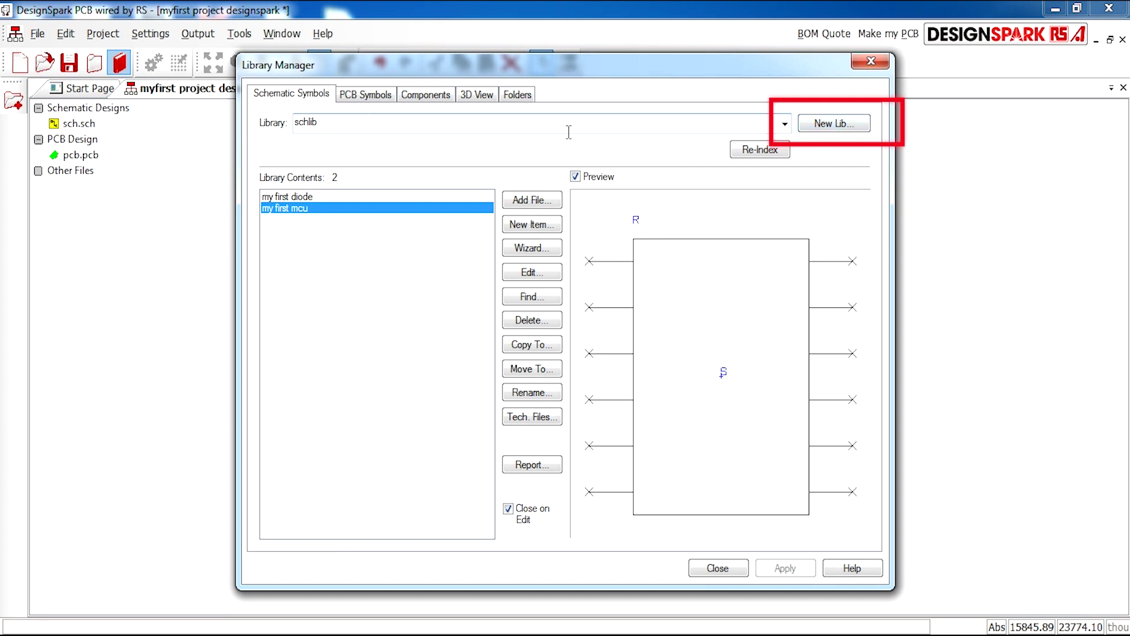
- Create a schematic symbol library named schlib in the desktop folder "my first lib" and add that folder to the library folders list
{"action": "left_click", "coordinate": [851, 124]}
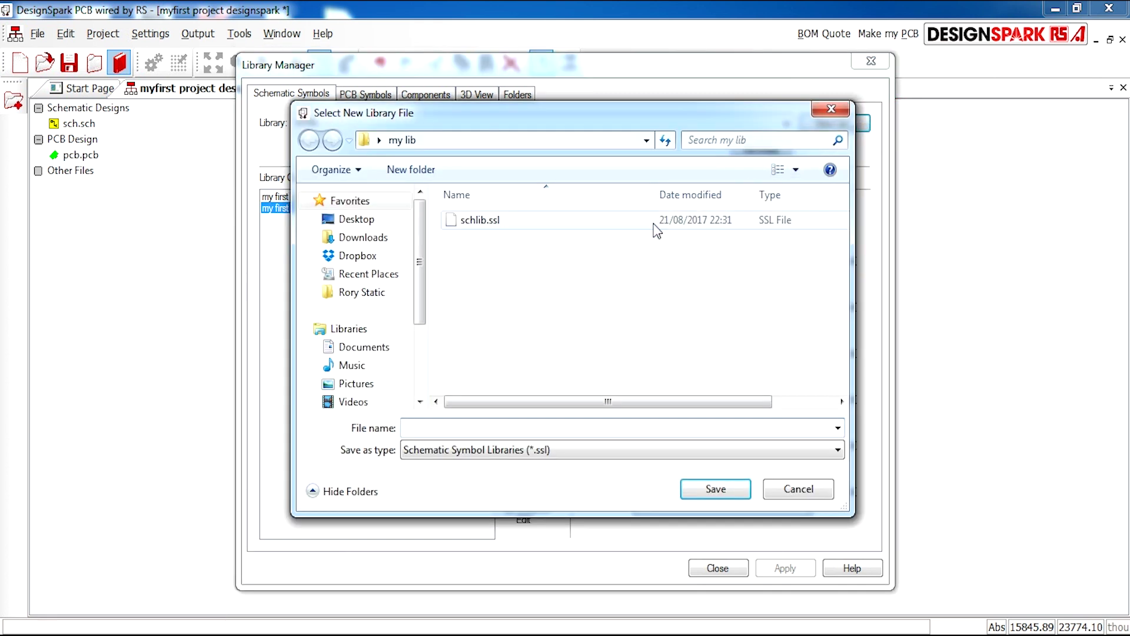
{"action": "left_click", "coordinate": [342, 219]}
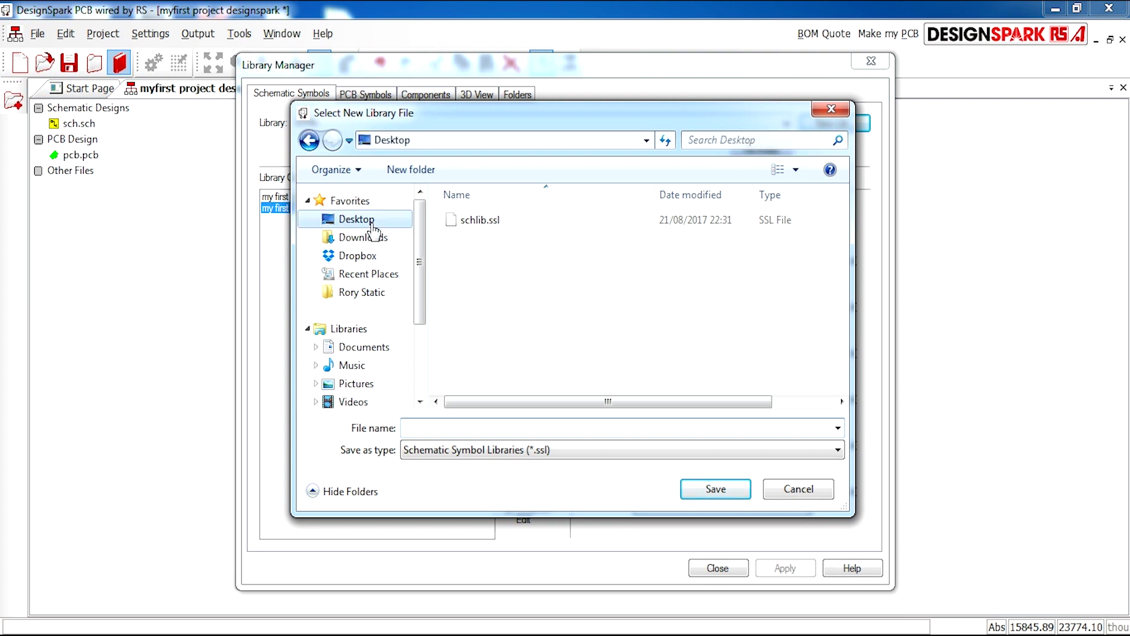
{"action": "scroll", "coordinate": [671, 229], "scroll_direction": "down", "scroll_amount": 5}
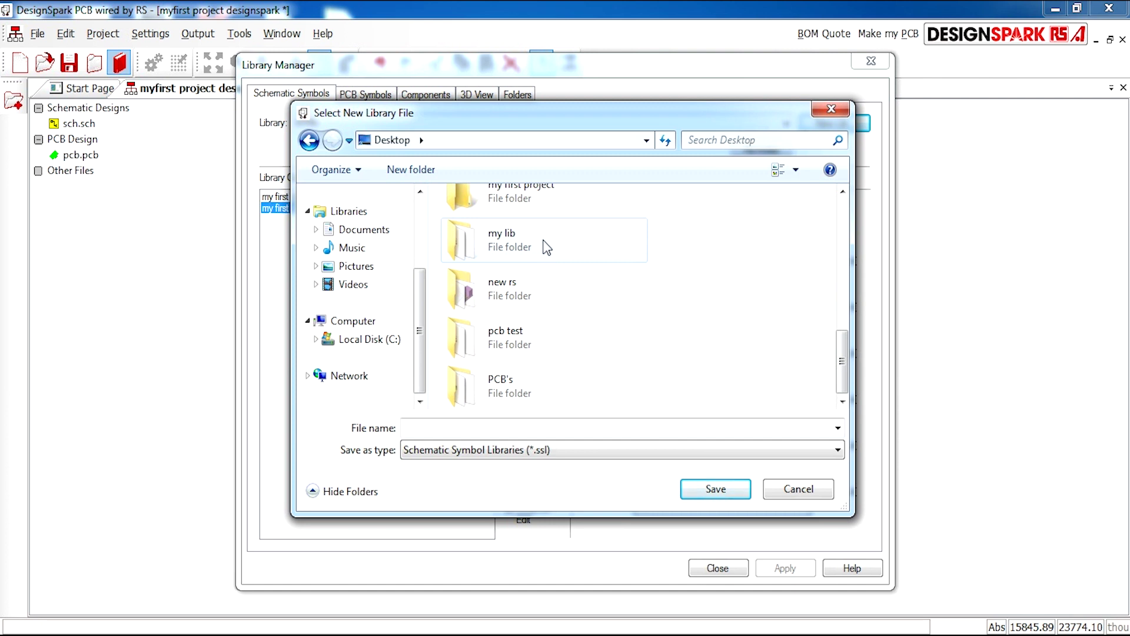
{"action": "scroll", "coordinate": [544, 247], "scroll_direction": "up", "scroll_amount": 1}
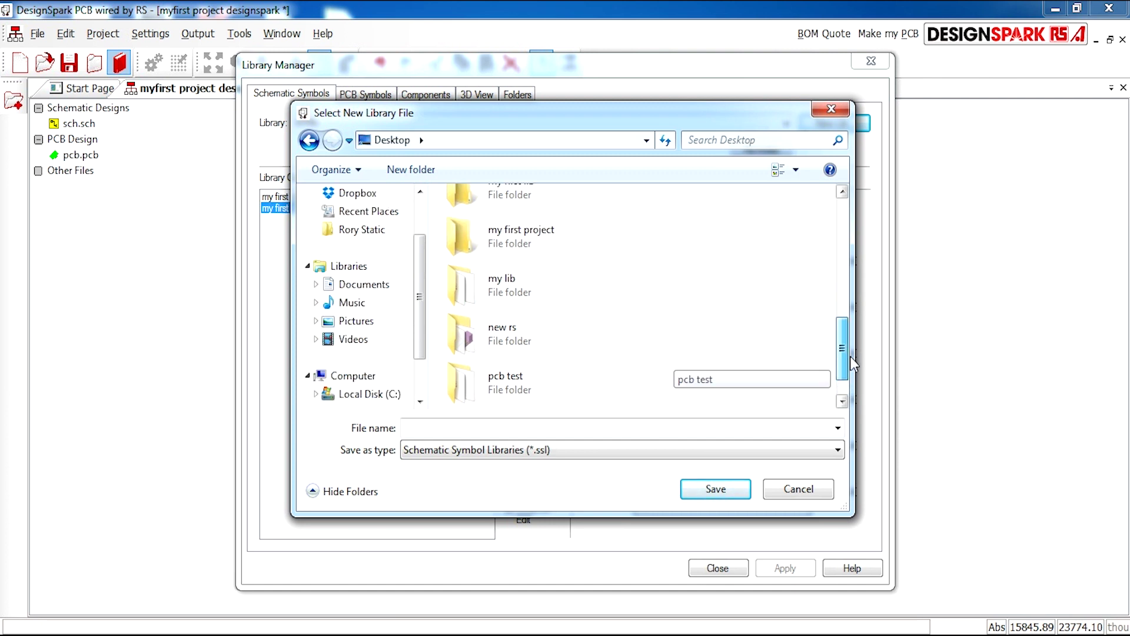
{"action": "scroll", "coordinate": [851, 353], "scroll_direction": "up", "scroll_amount": 2}
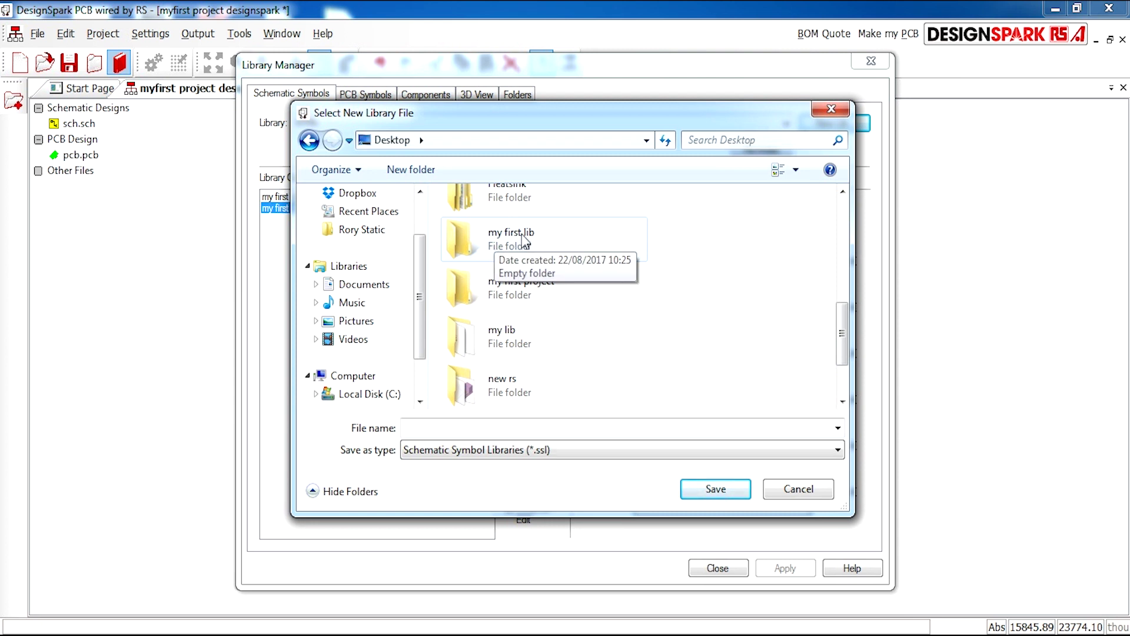
{"action": "double_click", "coordinate": [523, 241]}
{"action": "left_click", "coordinate": [475, 428]}
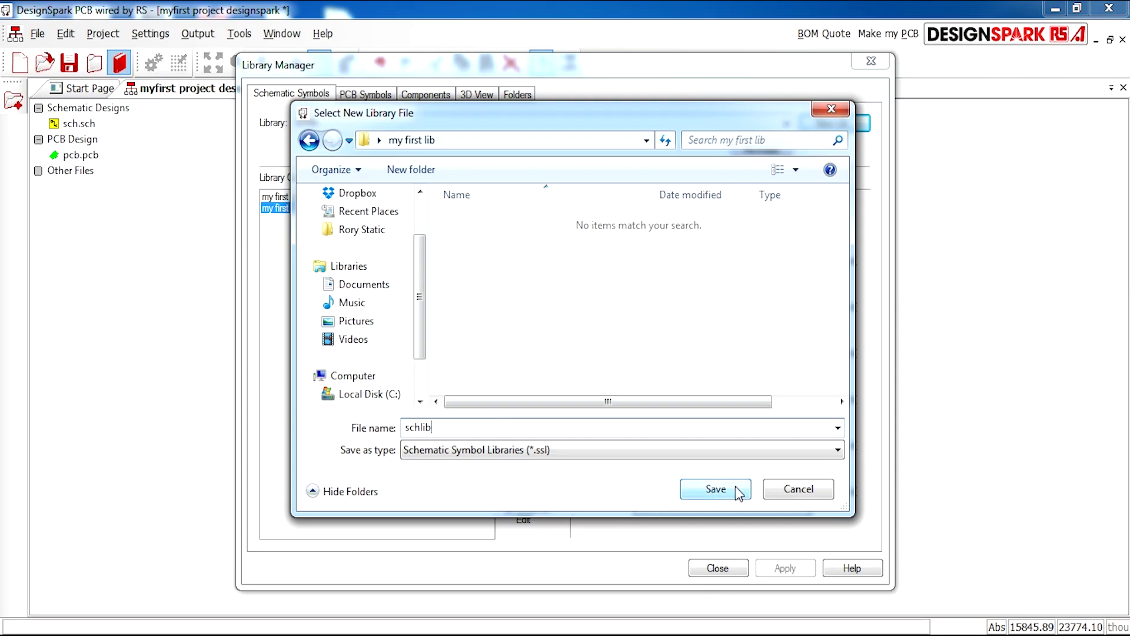
{"action": "left_click", "coordinate": [716, 488]}
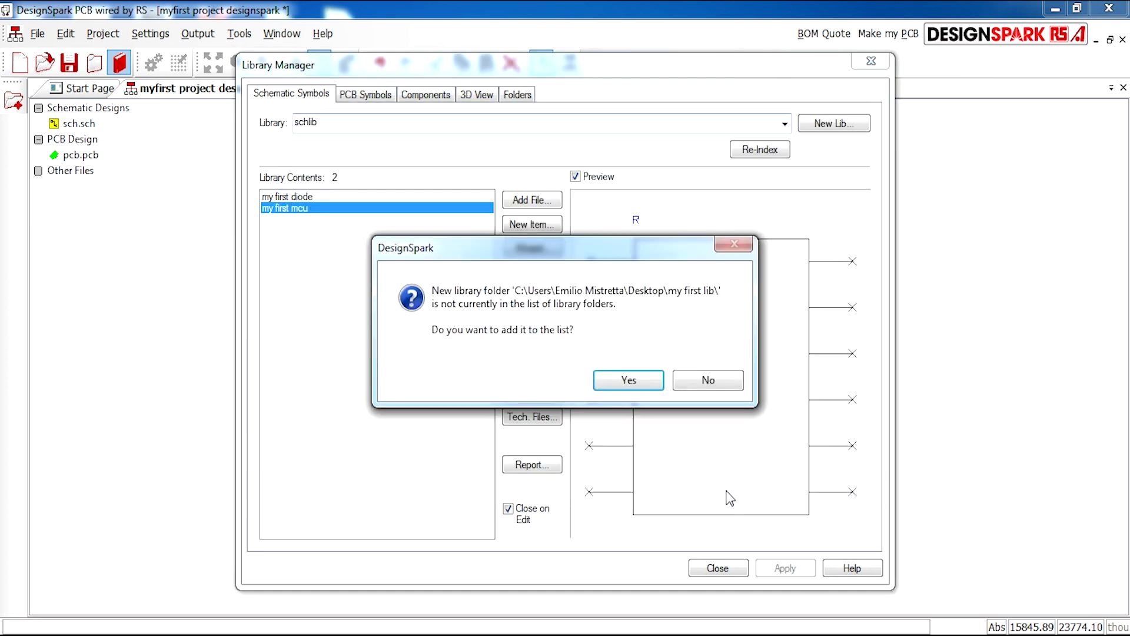
{"action": "left_click", "coordinate": [629, 381]}
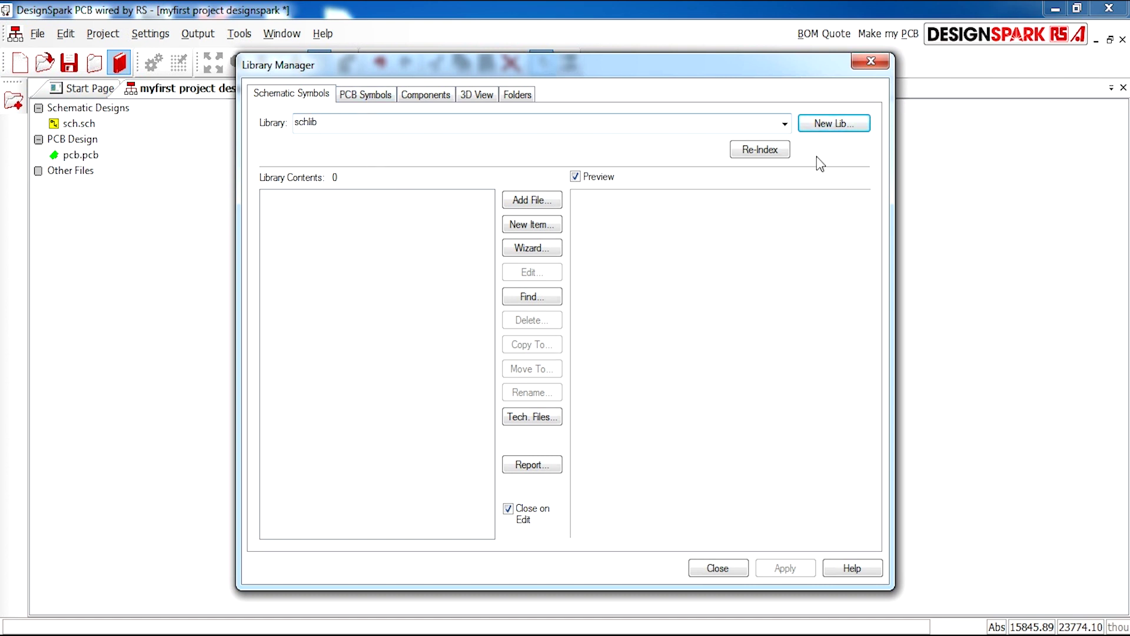
{"action": "left_click", "coordinate": [785, 122]}
{"action": "left_click", "coordinate": [785, 122]}
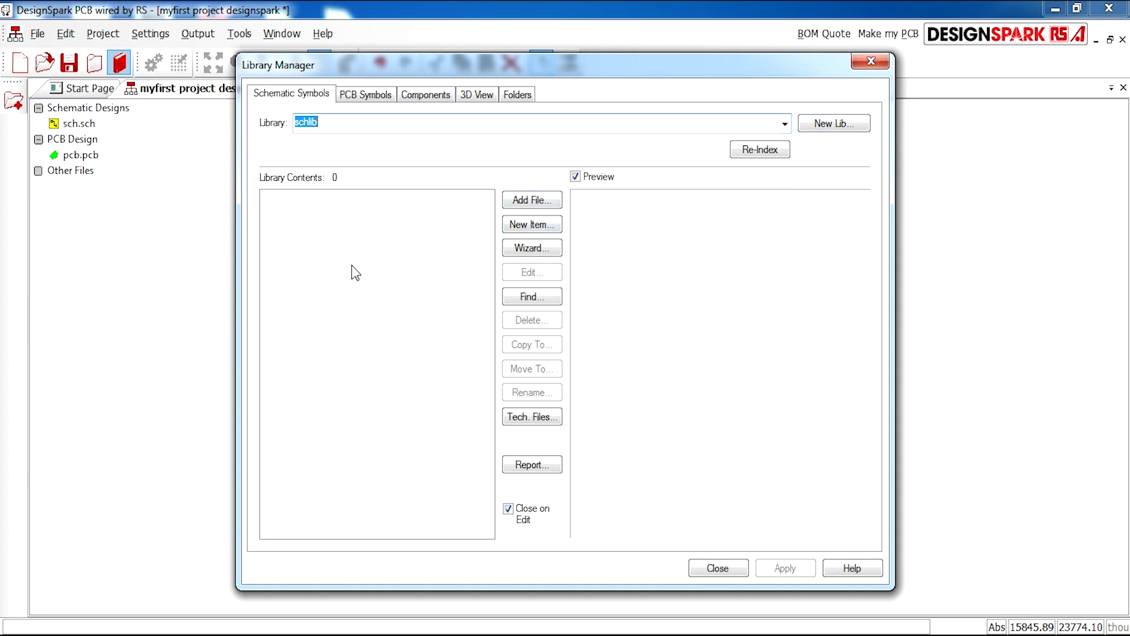
- Create a PCB symbol library named pcblib in the desktop folder "my first lib"
{"action": "left_click", "coordinate": [366, 96]}
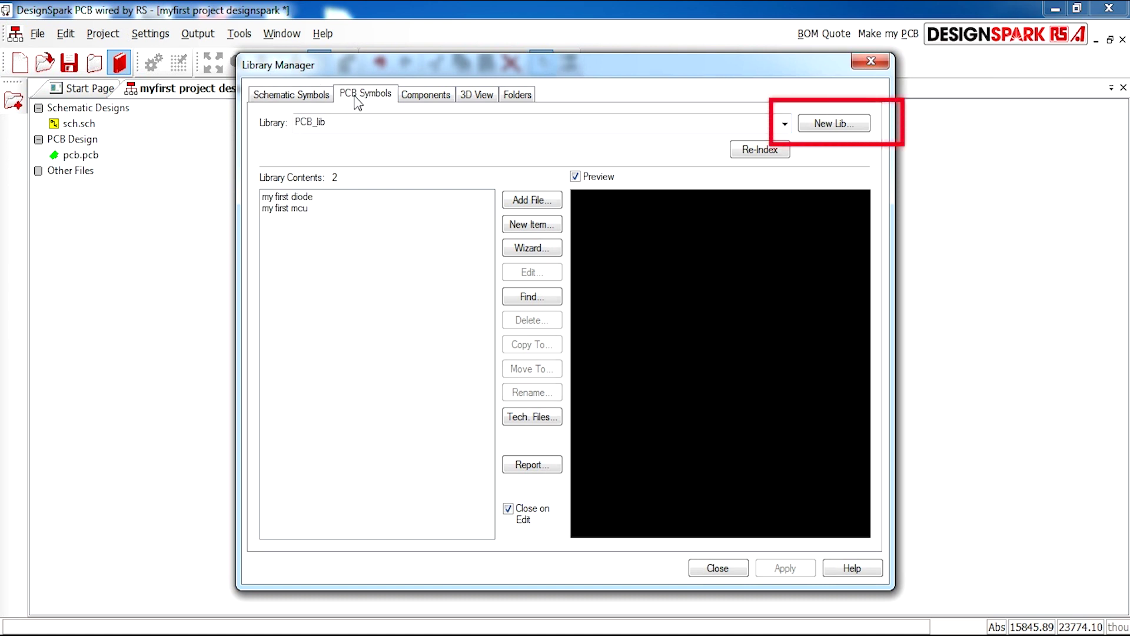
{"action": "left_click", "coordinate": [843, 122]}
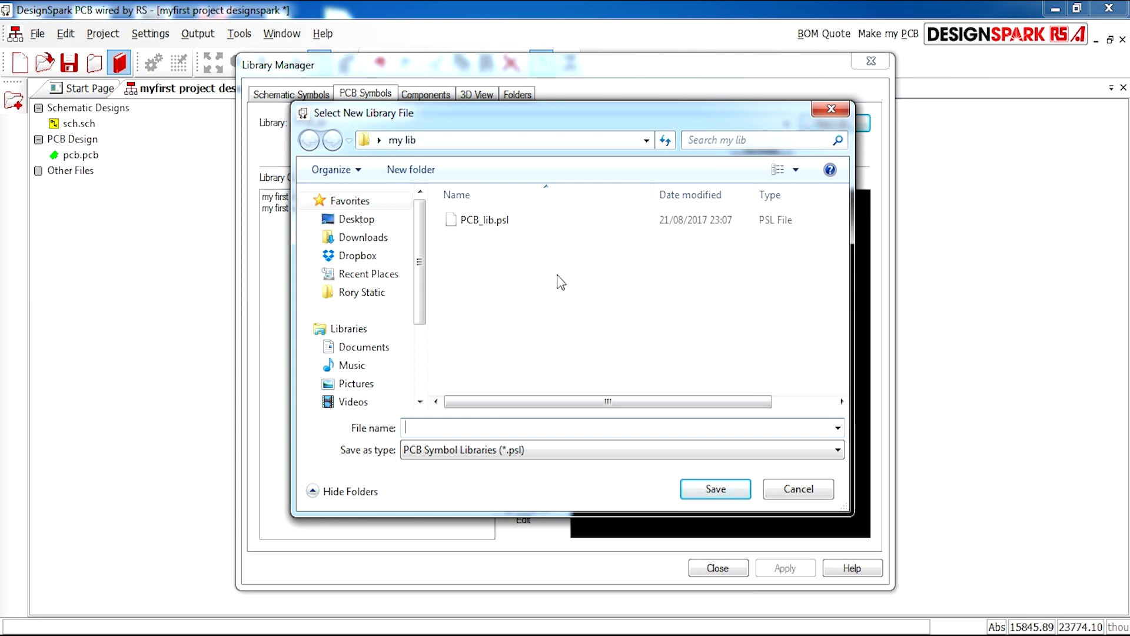
{"action": "left_click", "coordinate": [368, 221]}
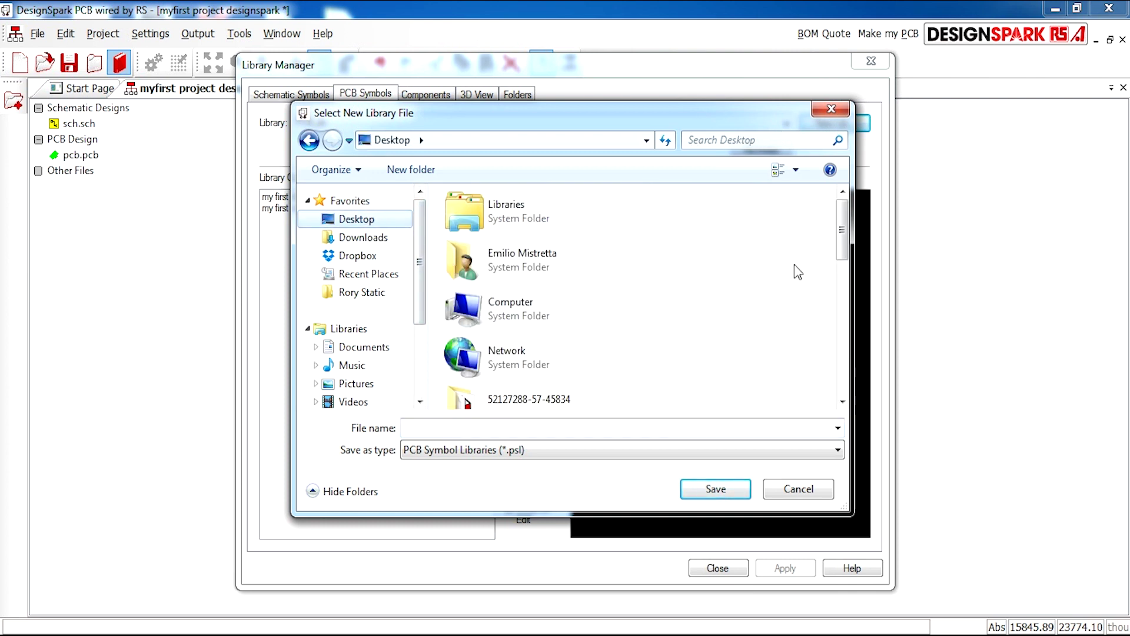
{"action": "left_click_drag", "start_coordinate": [841, 231], "coordinate": [865, 377]}
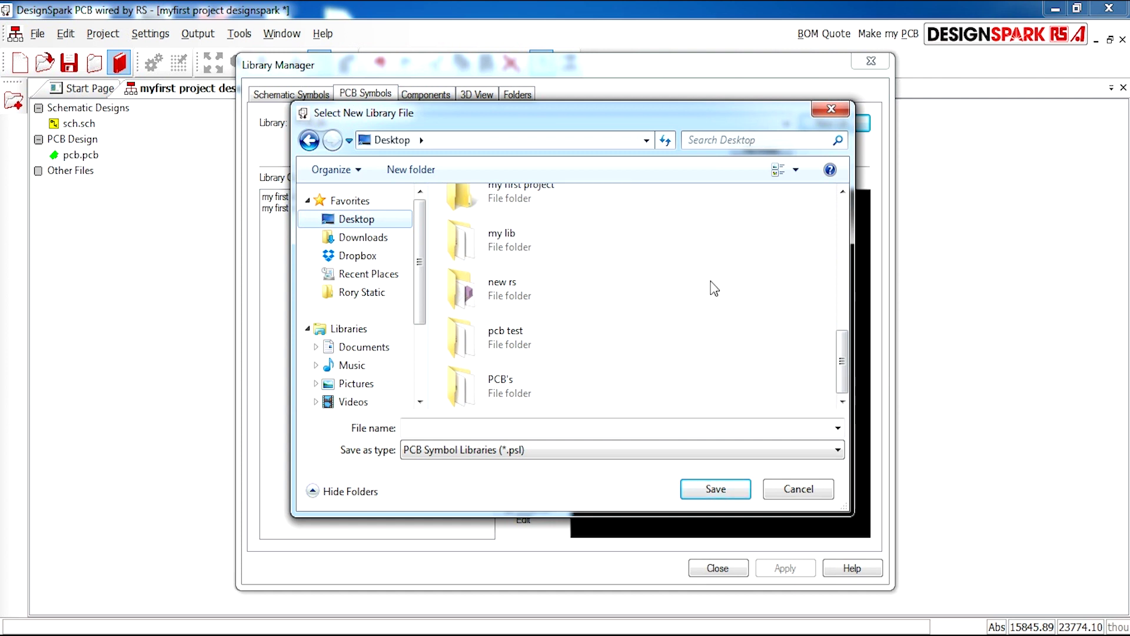
{"action": "scroll", "coordinate": [659, 362], "scroll_direction": "up", "scroll_amount": 3}
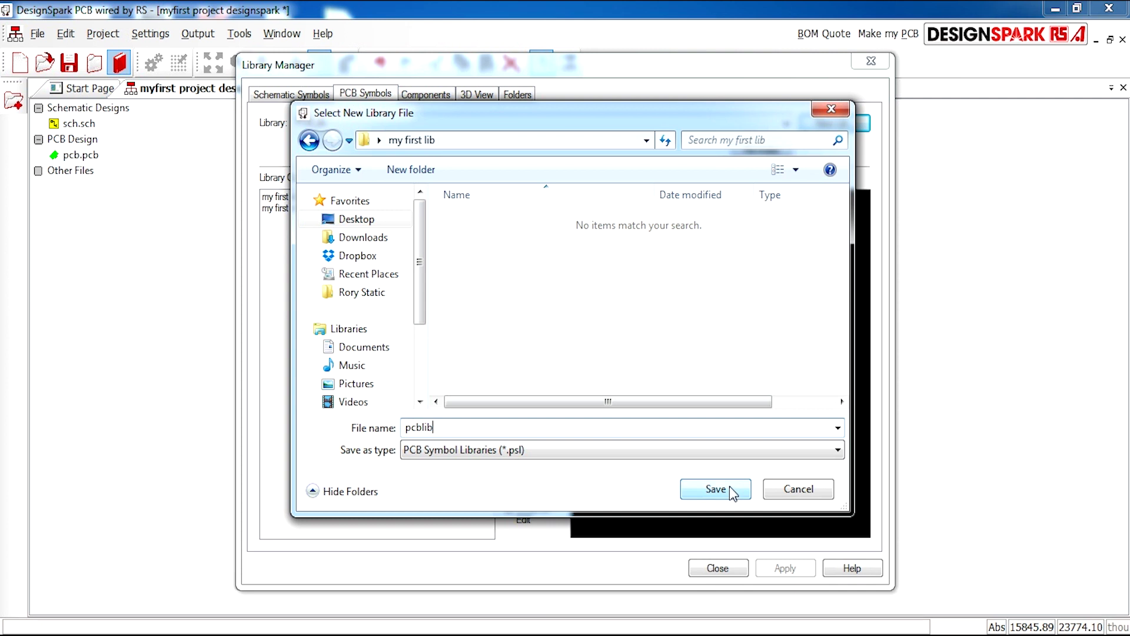
{"action": "left_click", "coordinate": [717, 489]}
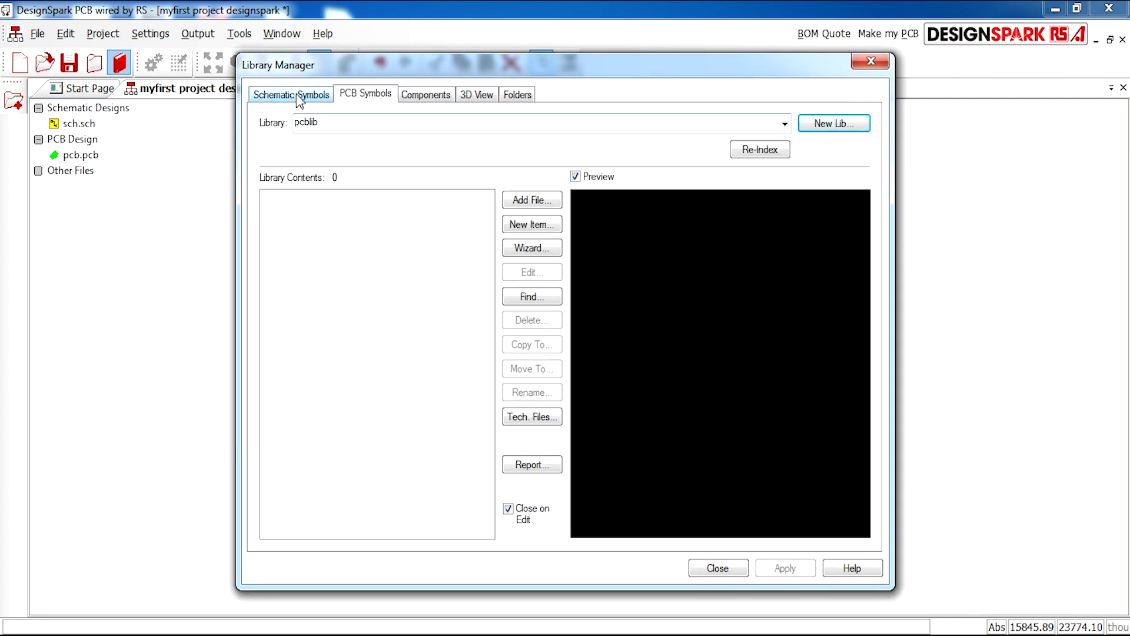
- Create a component library named complib in the desktop folder "my first lib"
{"action": "left_click", "coordinate": [299, 97]}
{"action": "left_click", "coordinate": [366, 95]}
{"action": "left_click", "coordinate": [435, 100]}
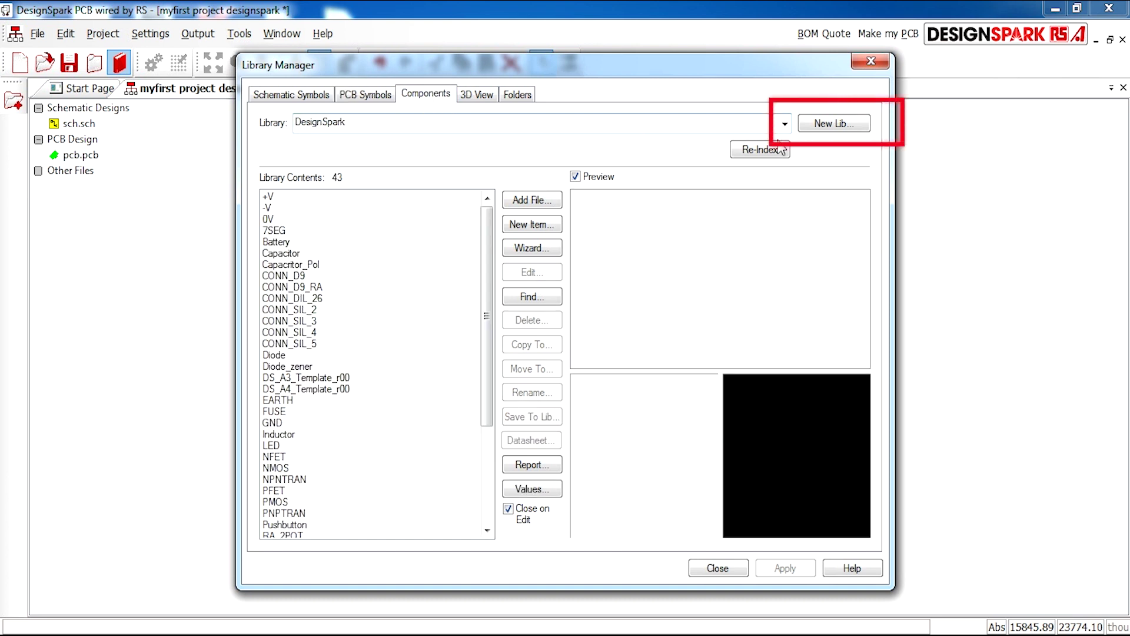
{"action": "left_click", "coordinate": [840, 131]}
{"action": "left_click", "coordinate": [356, 219]}
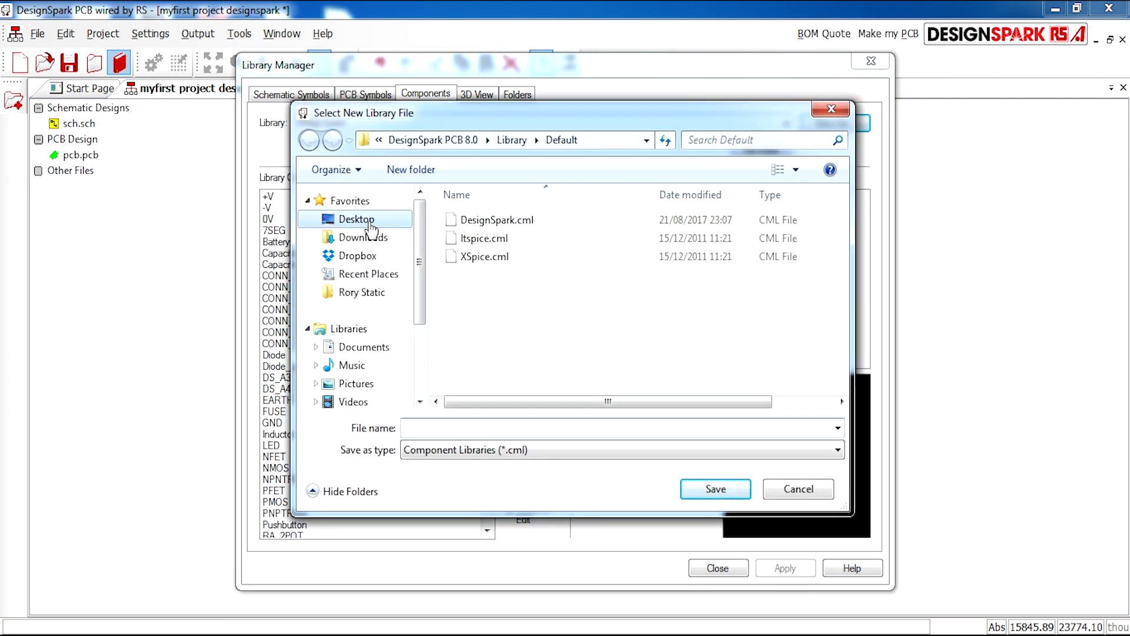
{"action": "left_click_drag", "start_coordinate": [843, 232], "coordinate": [852, 343]}
{"action": "double_click", "coordinate": [515, 227]}
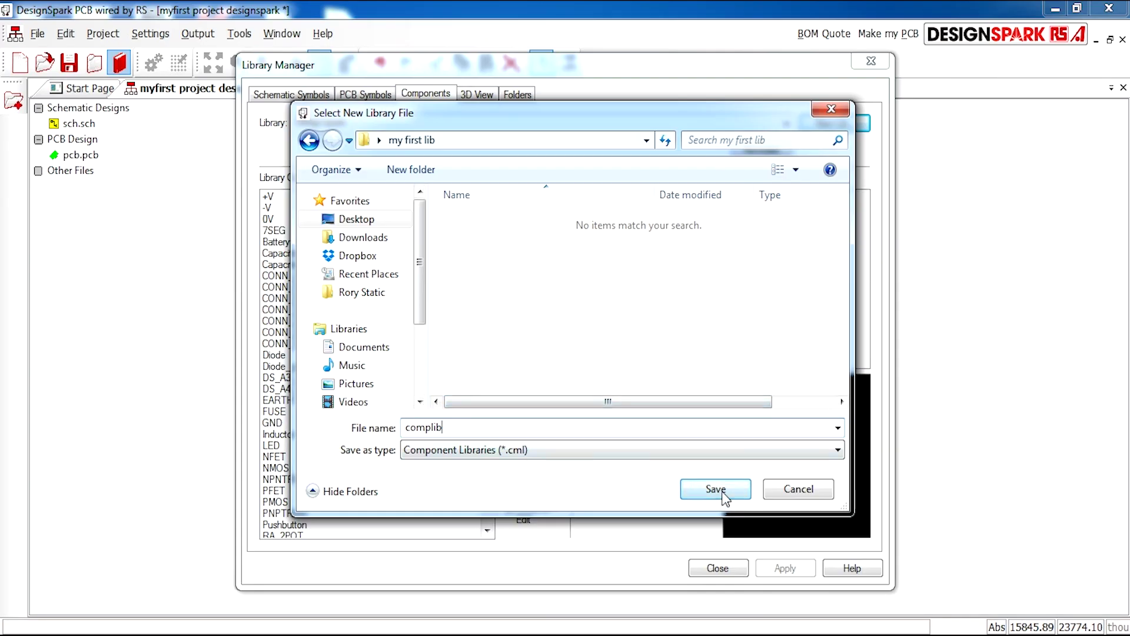
{"action": "left_click", "coordinate": [727, 498]}
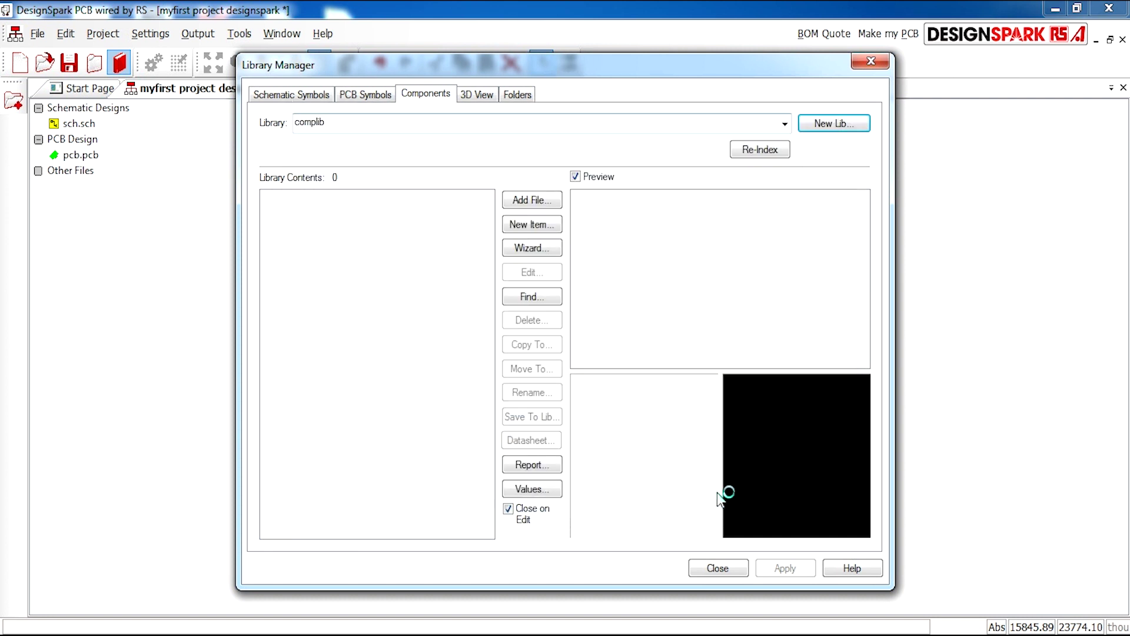
- Review the new schematic symbol, PCB symbol and component libraries in the Library Manager
{"action": "left_click", "coordinate": [358, 99]}
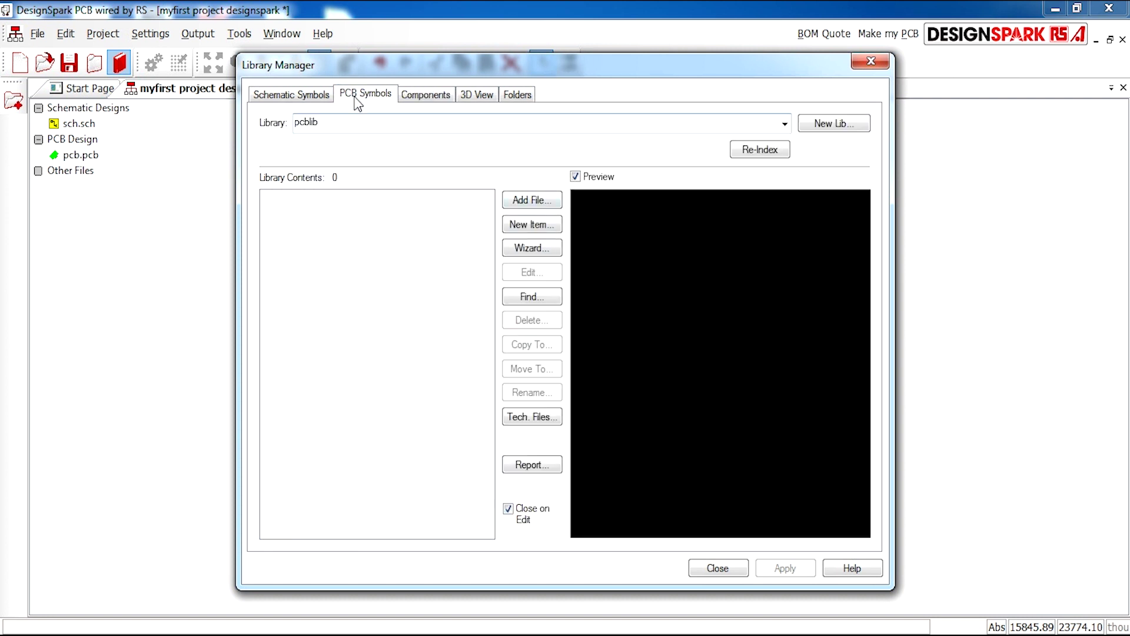
{"action": "left_click", "coordinate": [415, 100]}
{"action": "left_click", "coordinate": [352, 97]}
{"action": "left_click", "coordinate": [272, 101]}
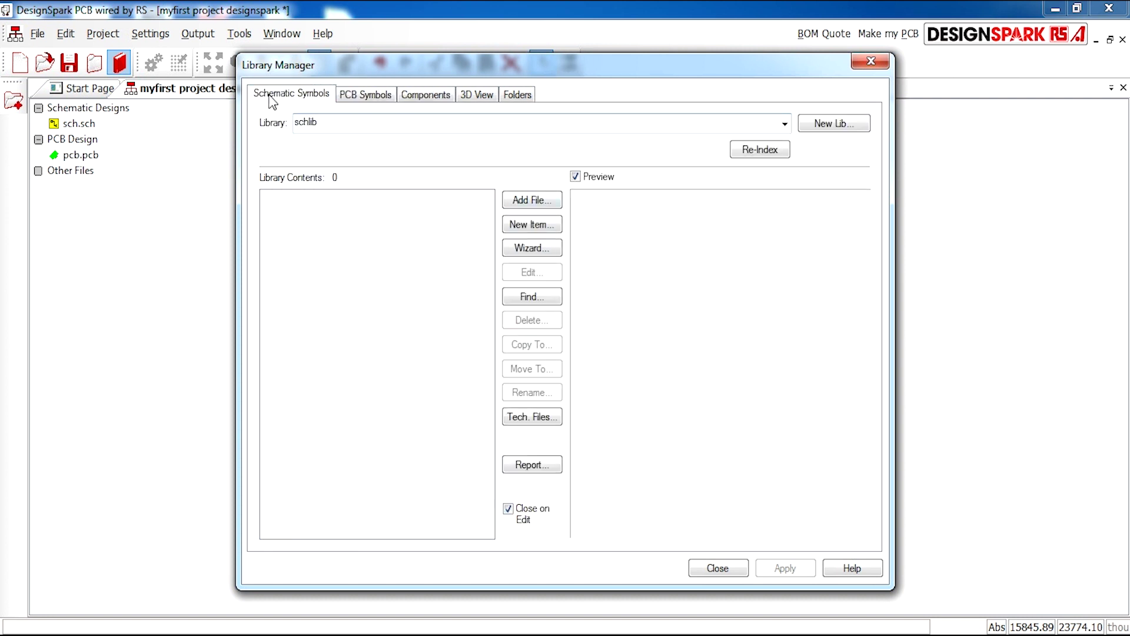
{"action": "left_click", "coordinate": [354, 100]}
{"action": "left_click", "coordinate": [423, 102]}
{"action": "left_click", "coordinate": [371, 95]}
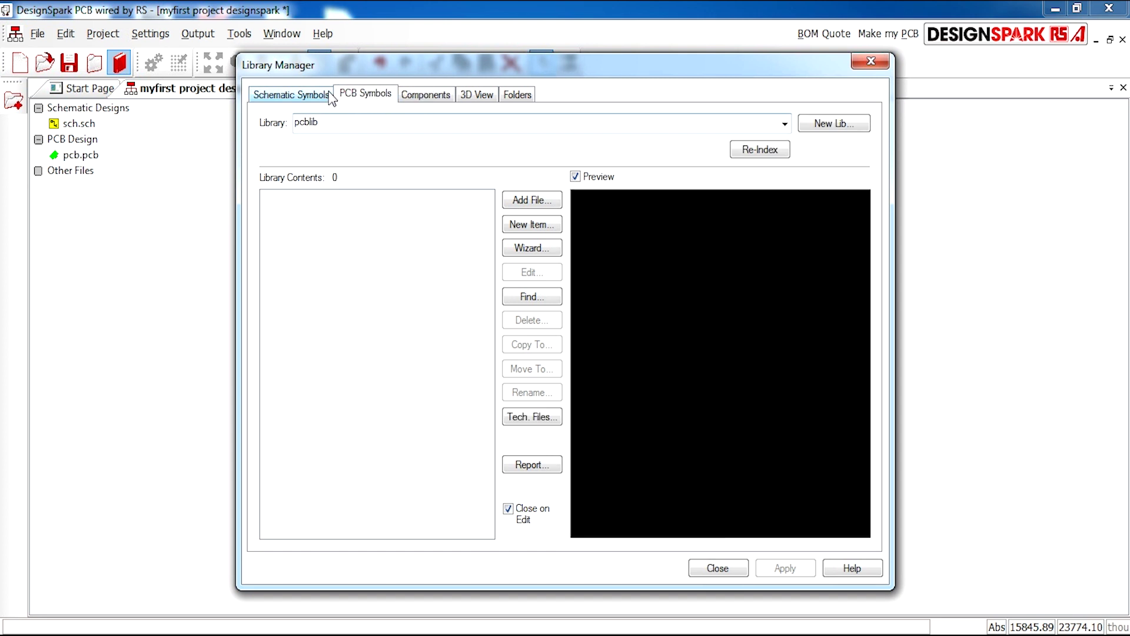
{"action": "left_click", "coordinate": [318, 98]}
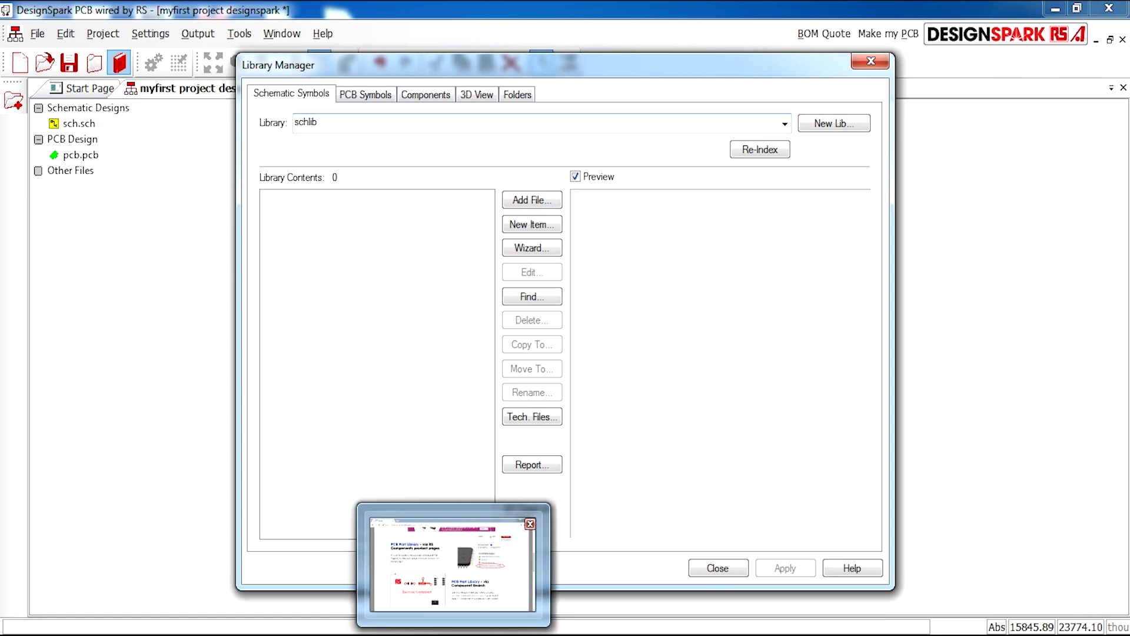
- Switch to the web browser showing the RS PCB Part Library page
{"action": "left_click", "coordinate": [433, 595]}
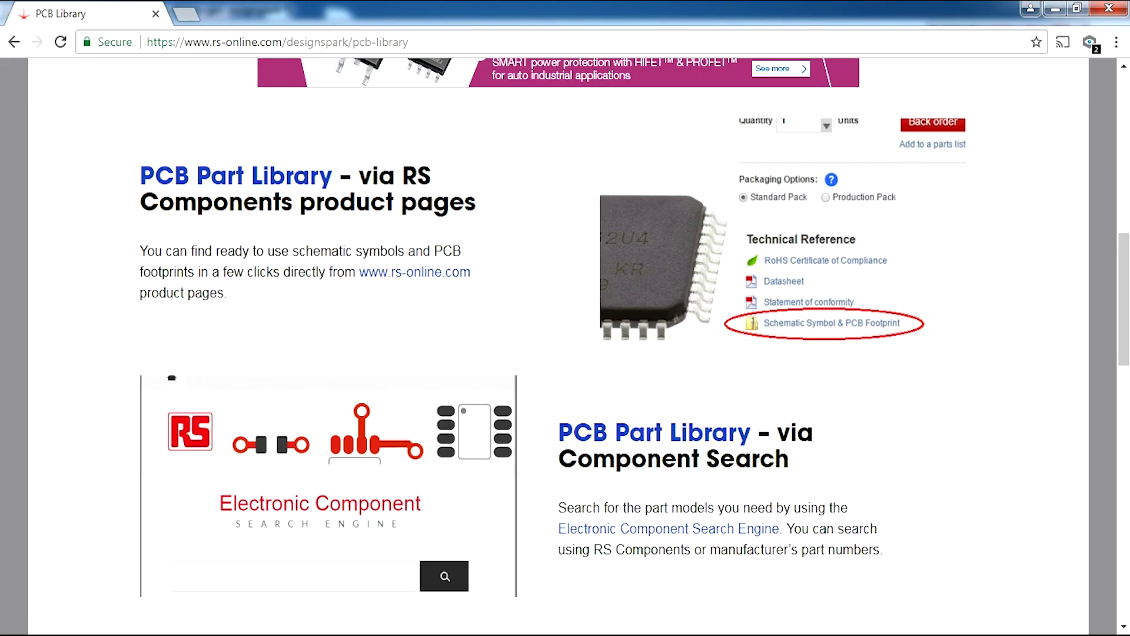